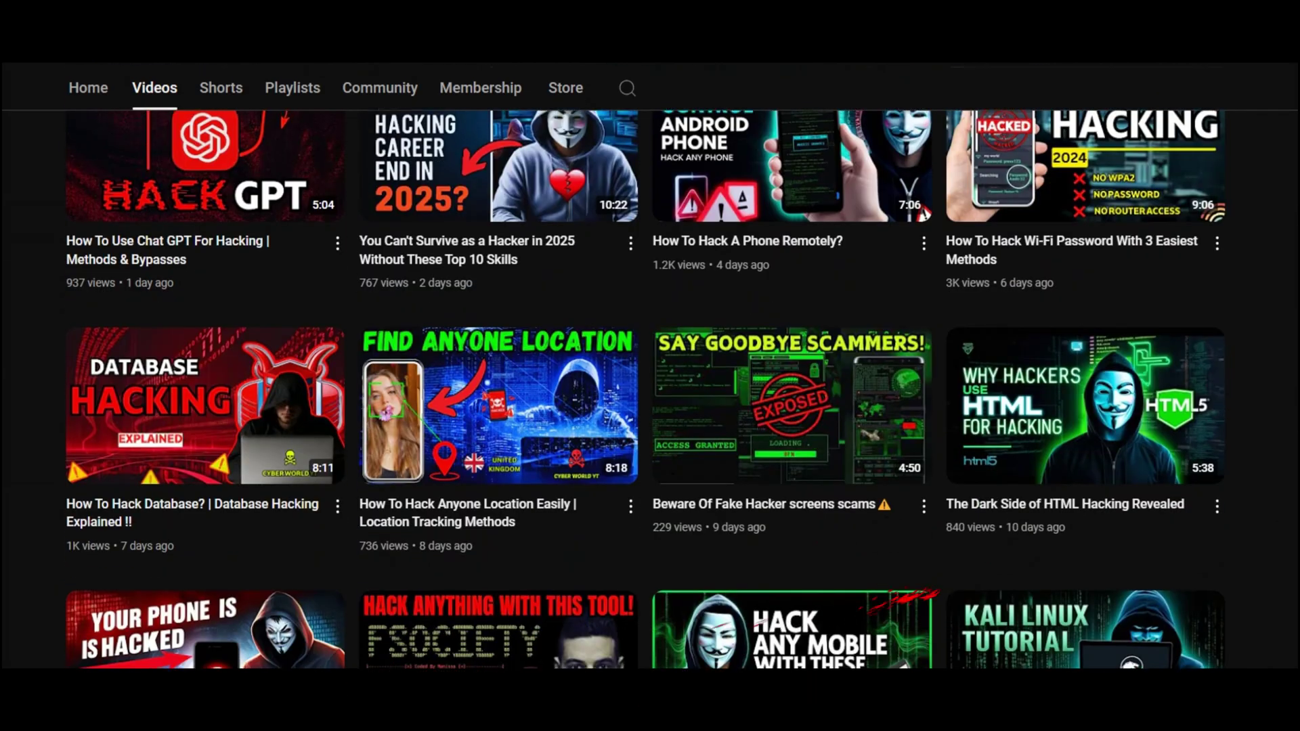
scroll(650, 406, "down", 3)
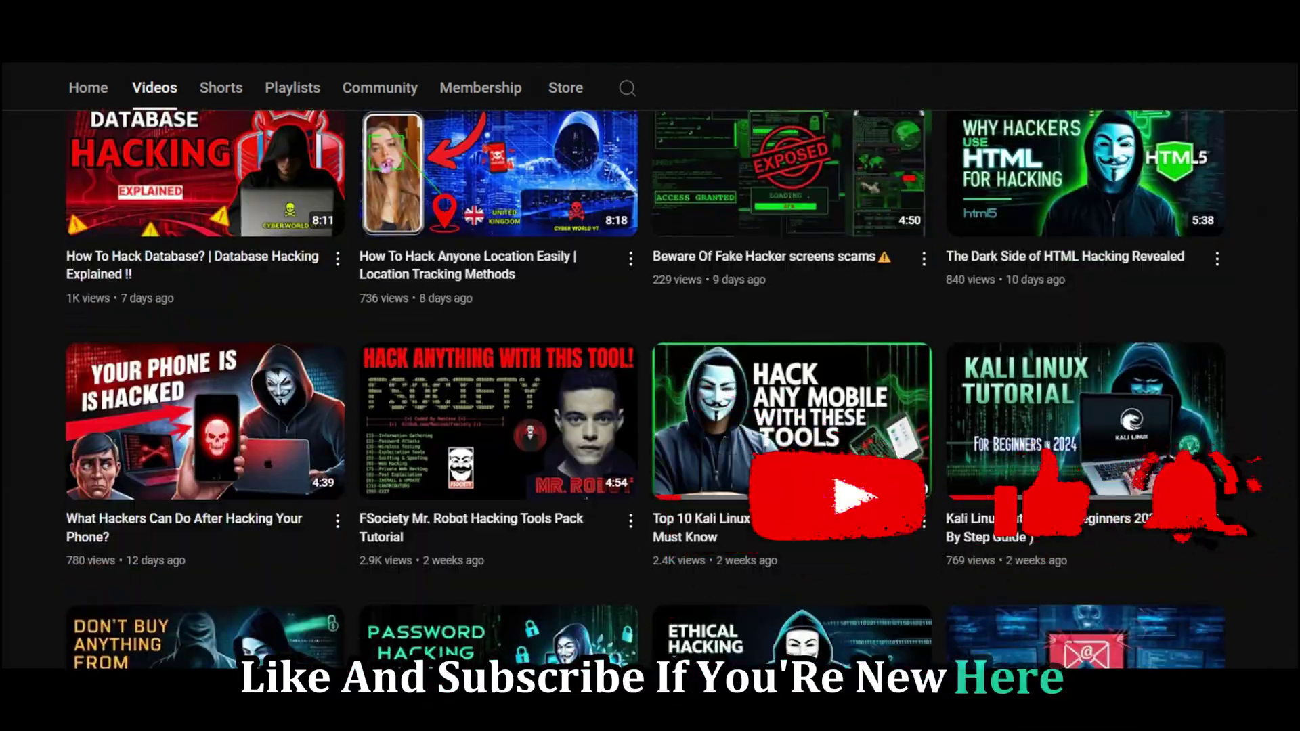